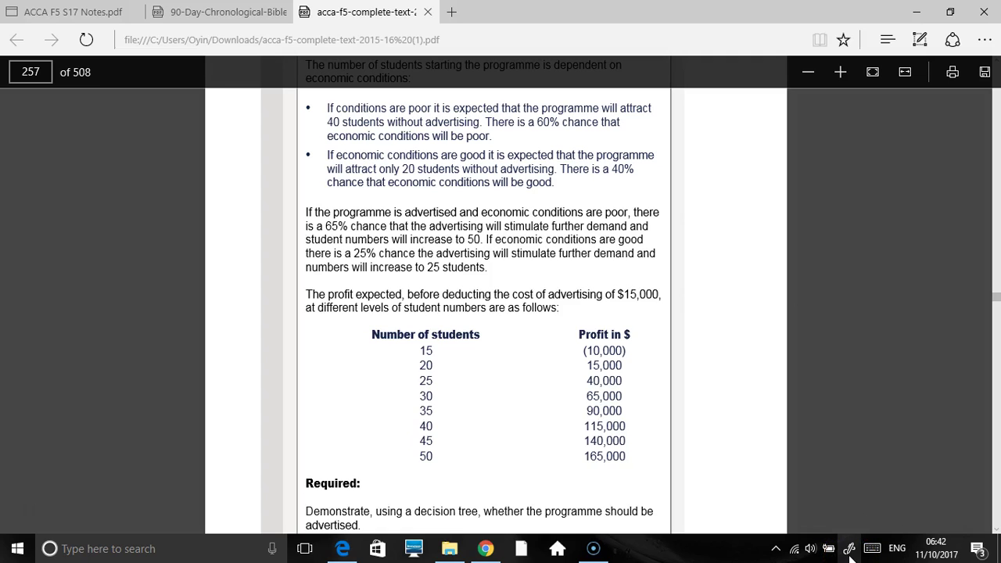
Switch from Edge to the Sketchpad that holds the unfinished decision tree
{"action": "left_click", "coordinate": [850, 550]}
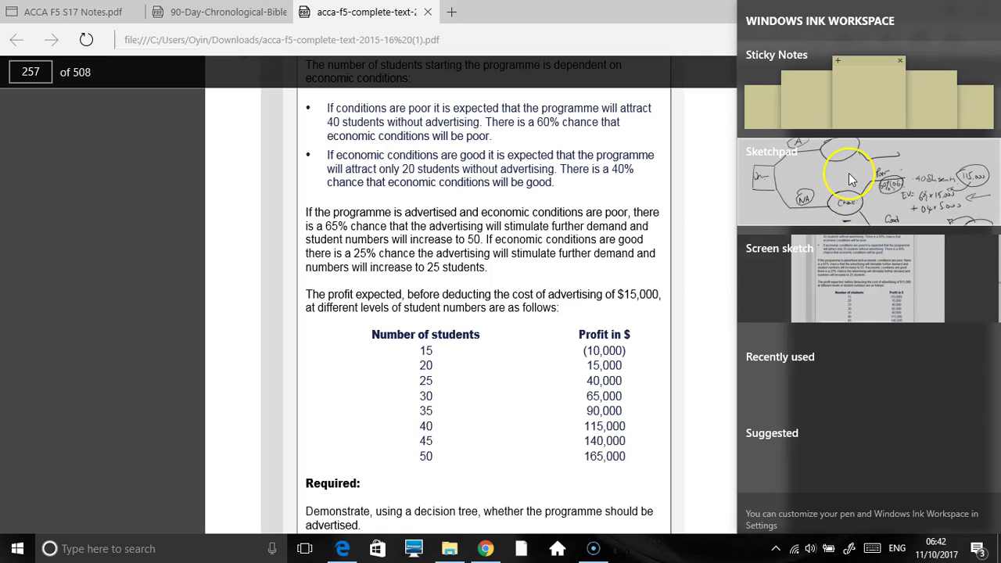
{"action": "left_click", "coordinate": [849, 175]}
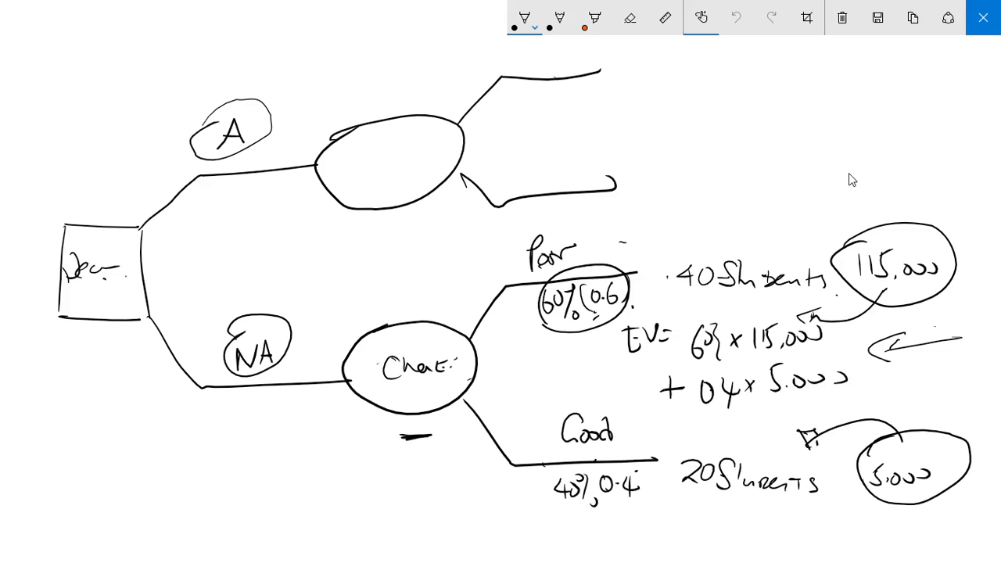
Write Chance in the upper ellipse, Poor/60% on the top branch and 40%/Good on the lower one
{"action": "mouse_move", "coordinate": [382, 146]}
{"action": "left_mouse_down"}
{"action": "mouse_move", "coordinate": [357, 172]}
{"action": "mouse_move", "coordinate": [429, 155]}
{"action": "left_mouse_up"}
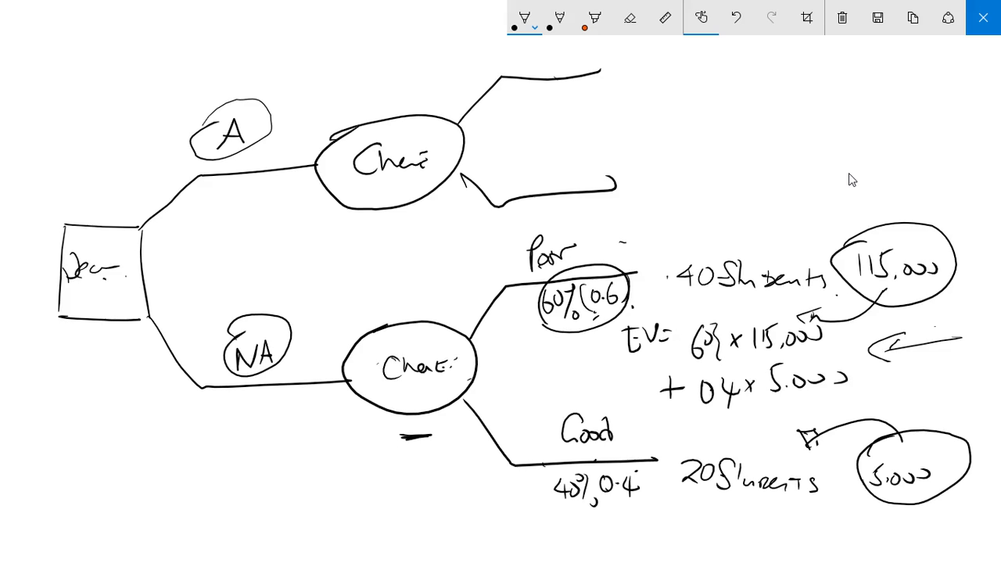
{"action": "mouse_move", "coordinate": [532, 72]}
{"action": "left_mouse_down"}
{"action": "mouse_move", "coordinate": [531, 49]}
{"action": "mouse_move", "coordinate": [536, 56]}
{"action": "left_mouse_up"}
{"action": "mouse_move", "coordinate": [539, 54]}
{"action": "left_mouse_down"}
{"action": "mouse_move", "coordinate": [561, 62]}
{"action": "mouse_move", "coordinate": [571, 50]}
{"action": "left_mouse_up"}
{"action": "mouse_move", "coordinate": [537, 86]}
{"action": "left_mouse_down"}
{"action": "mouse_move", "coordinate": [532, 101]}
{"action": "mouse_move", "coordinate": [547, 94]}
{"action": "mouse_move", "coordinate": [560, 113]}
{"action": "left_mouse_up"}
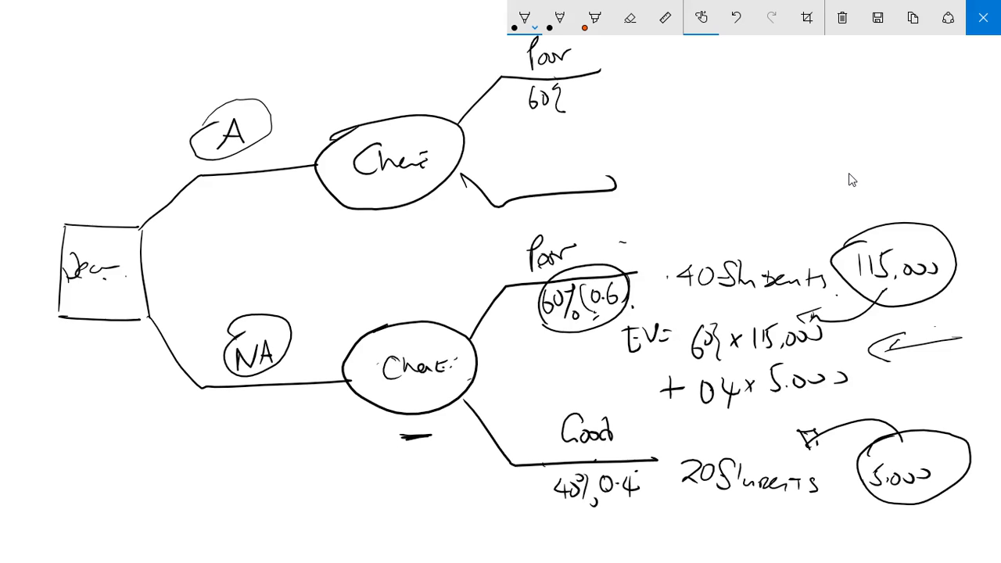
{"action": "mouse_move", "coordinate": [538, 162]}
{"action": "left_mouse_down"}
{"action": "mouse_move", "coordinate": [534, 175]}
{"action": "mouse_move", "coordinate": [547, 173]}
{"action": "left_mouse_up"}
{"action": "mouse_move", "coordinate": [542, 164]}
{"action": "left_mouse_down"}
{"action": "mouse_move", "coordinate": [543, 182]}
{"action": "mouse_move", "coordinate": [551, 168]}
{"action": "left_mouse_up"}
{"action": "mouse_move", "coordinate": [567, 152]}
{"action": "left_mouse_down"}
{"action": "mouse_move", "coordinate": [560, 177]}
{"action": "mouse_move", "coordinate": [576, 178]}
{"action": "mouse_move", "coordinate": [568, 212]}
{"action": "left_mouse_up"}
{"action": "left_click_drag", "start_coordinate": [574, 209], "coordinate": [585, 217]}
{"action": "left_click_drag", "start_coordinate": [593, 204], "coordinate": [601, 210]}
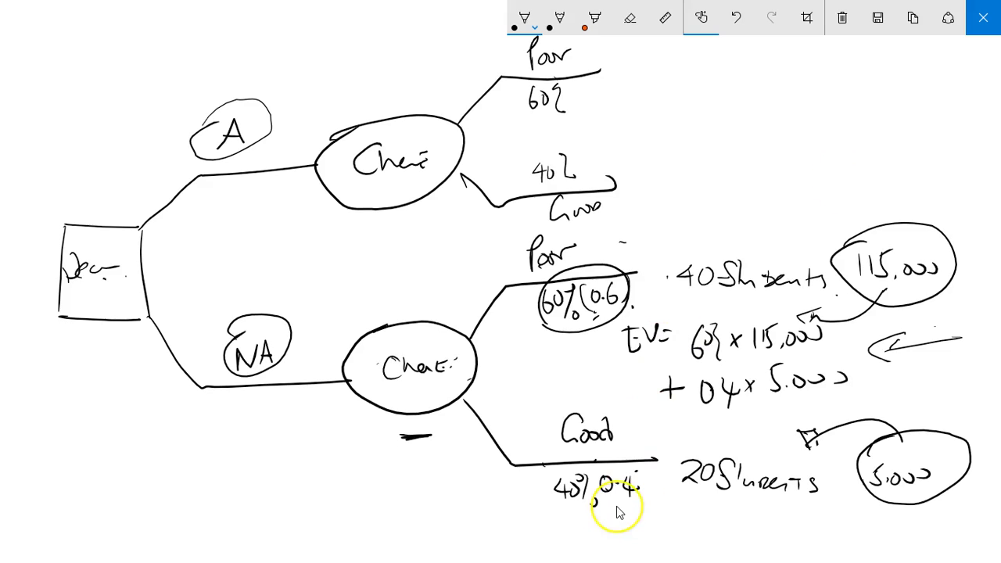
{"action": "key", "text": "alt+Tab"}
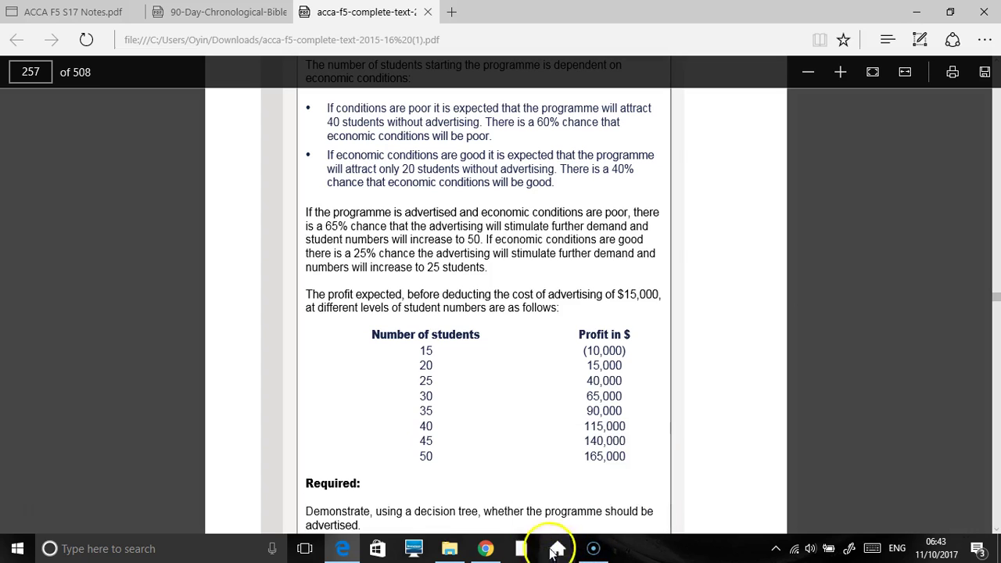
{"action": "left_click", "coordinate": [849, 550]}
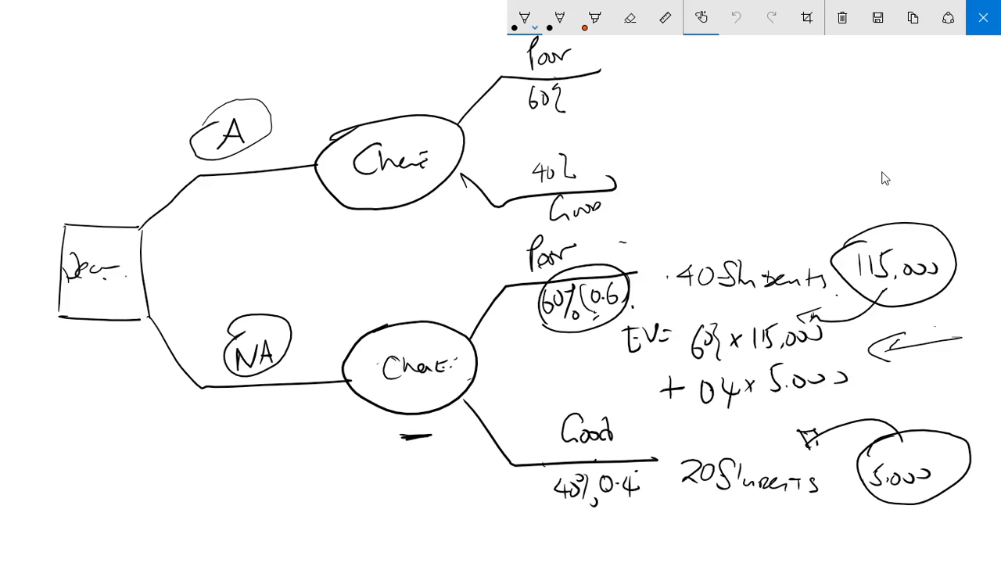
Draw a node circle at the end of Poor with upper and lower branch lines
{"action": "mouse_move", "coordinate": [607, 50]}
{"action": "left_mouse_down"}
{"action": "mouse_move", "coordinate": [685, 58]}
{"action": "mouse_move", "coordinate": [667, 104]}
{"action": "mouse_move", "coordinate": [626, 103]}
{"action": "mouse_move", "coordinate": [603, 49]}
{"action": "left_mouse_up"}
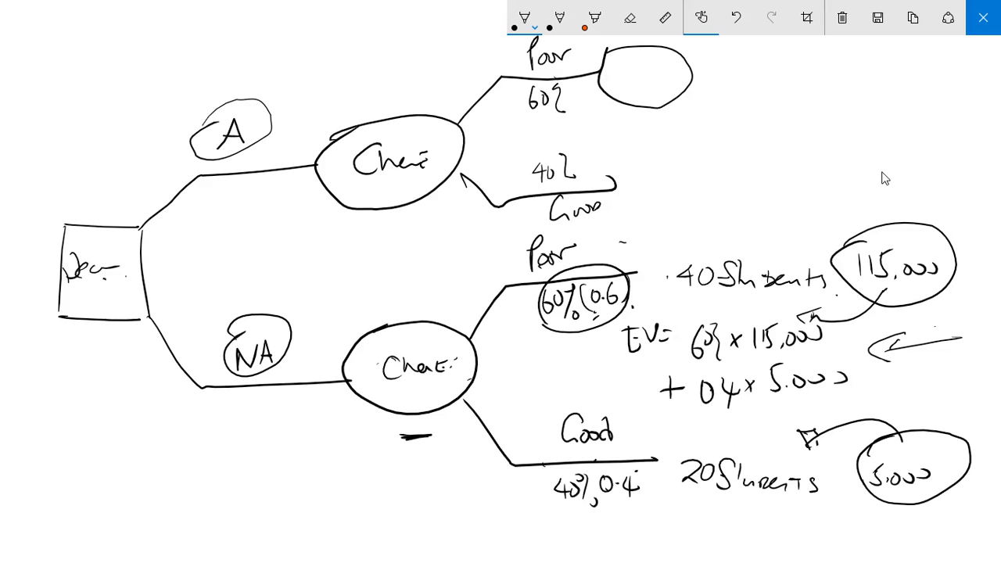
{"action": "mouse_move", "coordinate": [682, 94]}
{"action": "left_mouse_down"}
{"action": "mouse_move", "coordinate": [738, 129]}
{"action": "mouse_move", "coordinate": [844, 121]}
{"action": "left_mouse_up"}
{"action": "mouse_move", "coordinate": [688, 66]}
{"action": "left_mouse_down"}
{"action": "mouse_move", "coordinate": [711, 43]}
{"action": "mouse_move", "coordinate": [829, 36]}
{"action": "left_mouse_up"}
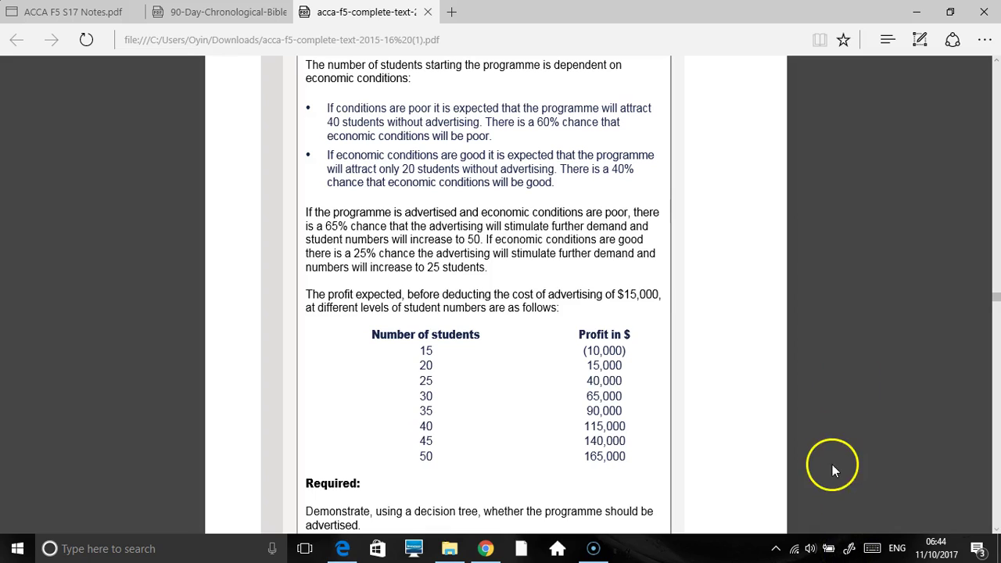
Reopen the decision-tree Sketchpad from the Windows Ink Workspace panel
{"action": "left_click", "coordinate": [852, 550]}
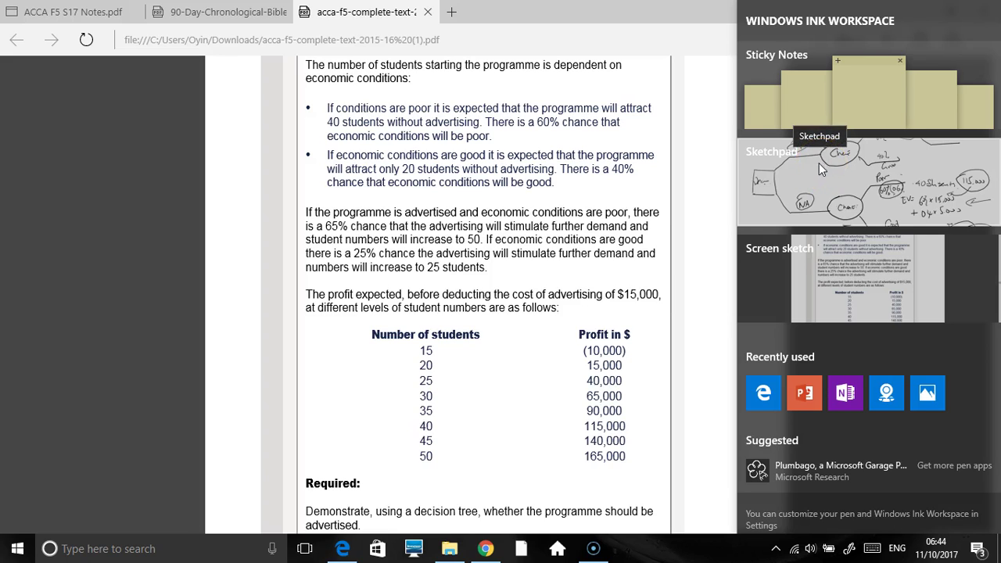
{"action": "left_click", "coordinate": [839, 180]}
{"action": "mouse_move", "coordinate": [832, 193]}
{"action": "left_mouse_down"}
{"action": "mouse_move", "coordinate": [805, 197]}
{"action": "mouse_move", "coordinate": [842, 212]}
{"action": "mouse_move", "coordinate": [900, 161]}
{"action": "mouse_move", "coordinate": [898, 178]}
{"action": "left_mouse_up"}
{"action": "mouse_move", "coordinate": [898, 178]}
{"action": "left_mouse_down"}
{"action": "mouse_move", "coordinate": [900, 190]}
{"action": "mouse_move", "coordinate": [872, 188]}
{"action": "left_mouse_up"}
{"action": "left_click", "coordinate": [881, 190]}
{"action": "mouse_move", "coordinate": [881, 190]}
{"action": "left_mouse_down"}
{"action": "mouse_move", "coordinate": [817, 178]}
{"action": "mouse_move", "coordinate": [891, 187]}
{"action": "mouse_move", "coordinate": [884, 190]}
{"action": "left_mouse_up"}
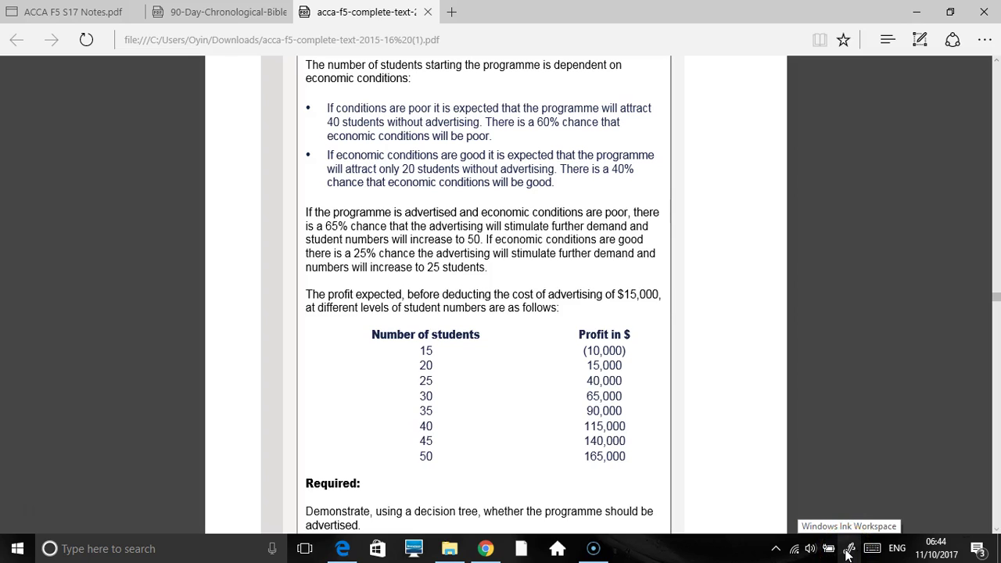
{"action": "left_click", "coordinate": [849, 551]}
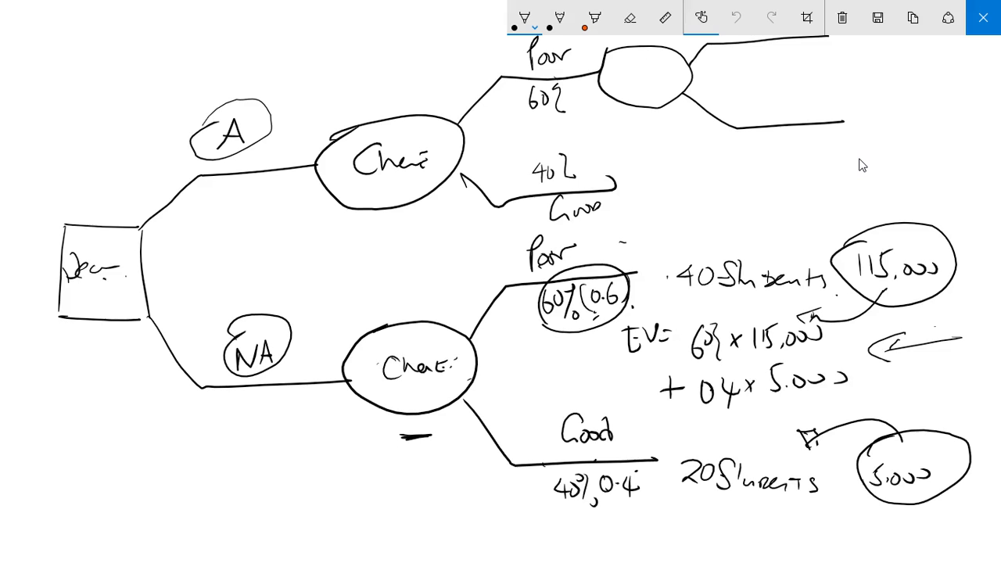
Write 0.65 → 50 Students on the upper branch and underlined 0.35 → 40 Students on the lower
{"action": "mouse_move", "coordinate": [753, 48]}
{"action": "left_mouse_down"}
{"action": "mouse_move", "coordinate": [773, 61]}
{"action": "mouse_move", "coordinate": [784, 44]}
{"action": "mouse_move", "coordinate": [847, 37]}
{"action": "mouse_move", "coordinate": [840, 53]}
{"action": "mouse_move", "coordinate": [851, 44]}
{"action": "left_mouse_up"}
{"action": "mouse_move", "coordinate": [863, 39]}
{"action": "left_mouse_down"}
{"action": "mouse_move", "coordinate": [906, 51]}
{"action": "mouse_move", "coordinate": [925, 44]}
{"action": "mouse_move", "coordinate": [930, 55]}
{"action": "left_mouse_up"}
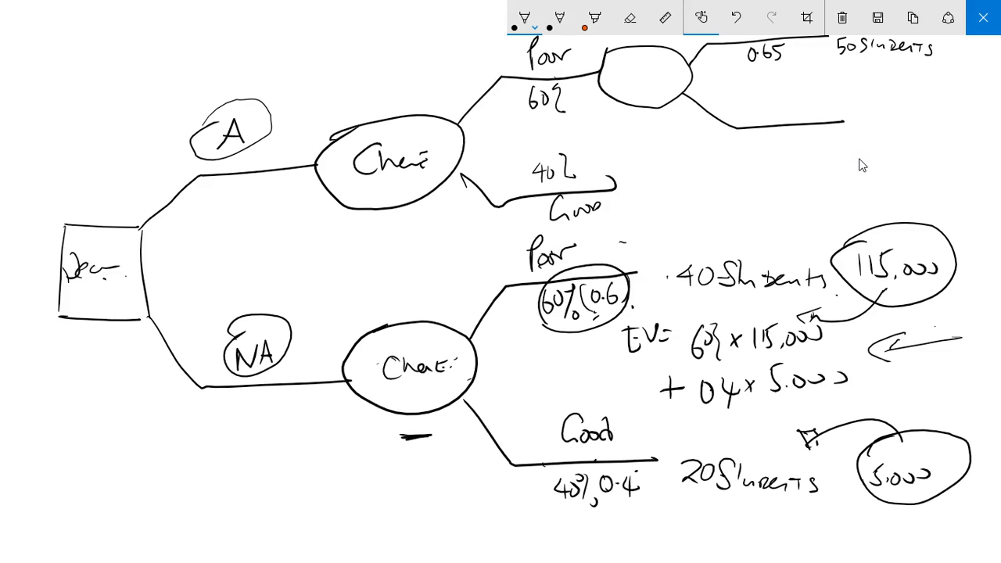
{"action": "left_click_drag", "start_coordinate": [763, 135], "coordinate": [785, 146]}
{"action": "mouse_move", "coordinate": [849, 117]}
{"action": "left_mouse_down"}
{"action": "mouse_move", "coordinate": [883, 133]}
{"action": "mouse_move", "coordinate": [935, 129]}
{"action": "left_mouse_up"}
{"action": "left_click_drag", "start_coordinate": [940, 124], "coordinate": [951, 121]}
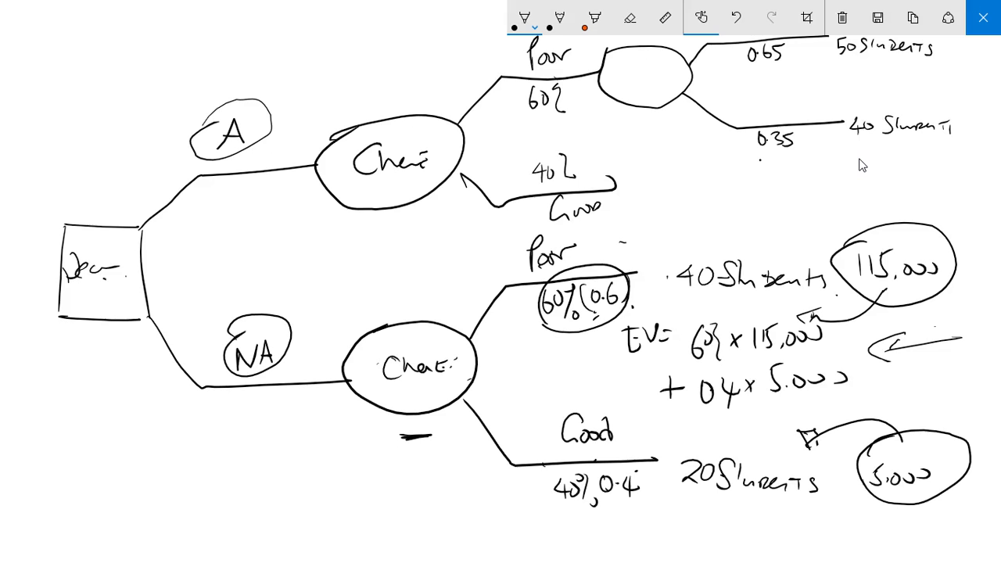
{"action": "mouse_move", "coordinate": [759, 160]}
{"action": "left_mouse_down"}
{"action": "mouse_move", "coordinate": [798, 154]}
{"action": "mouse_move", "coordinate": [768, 160]}
{"action": "left_mouse_up"}
Draw a node circle after Good with two branch lines leading right
{"action": "mouse_move", "coordinate": [629, 171]}
{"action": "left_mouse_down"}
{"action": "mouse_move", "coordinate": [706, 187]}
{"action": "mouse_move", "coordinate": [657, 226]}
{"action": "mouse_move", "coordinate": [616, 196]}
{"action": "mouse_move", "coordinate": [630, 174]}
{"action": "left_mouse_up"}
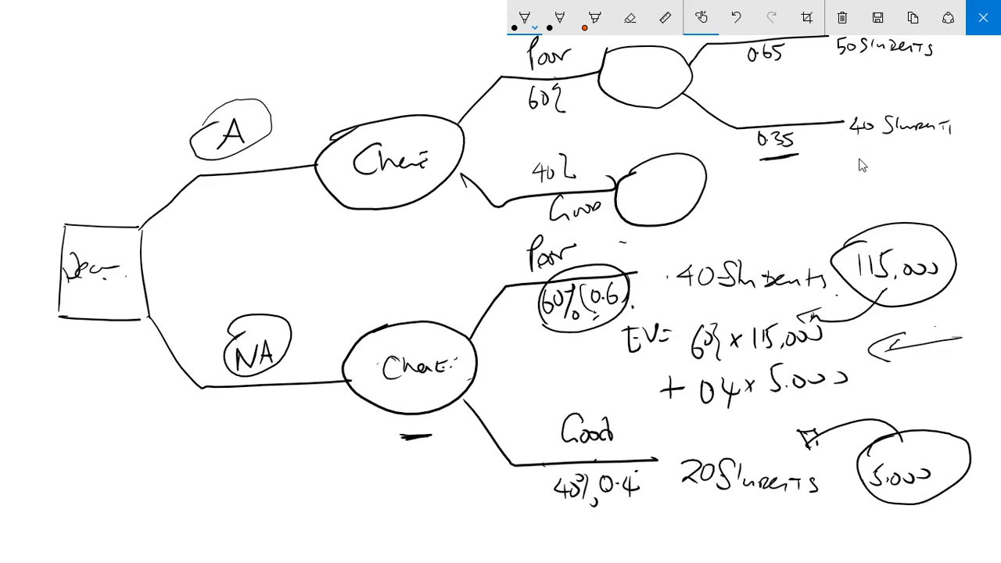
{"action": "mouse_move", "coordinate": [696, 205]}
{"action": "left_mouse_down"}
{"action": "mouse_move", "coordinate": [738, 224]}
{"action": "mouse_move", "coordinate": [858, 221]}
{"action": "left_mouse_up"}
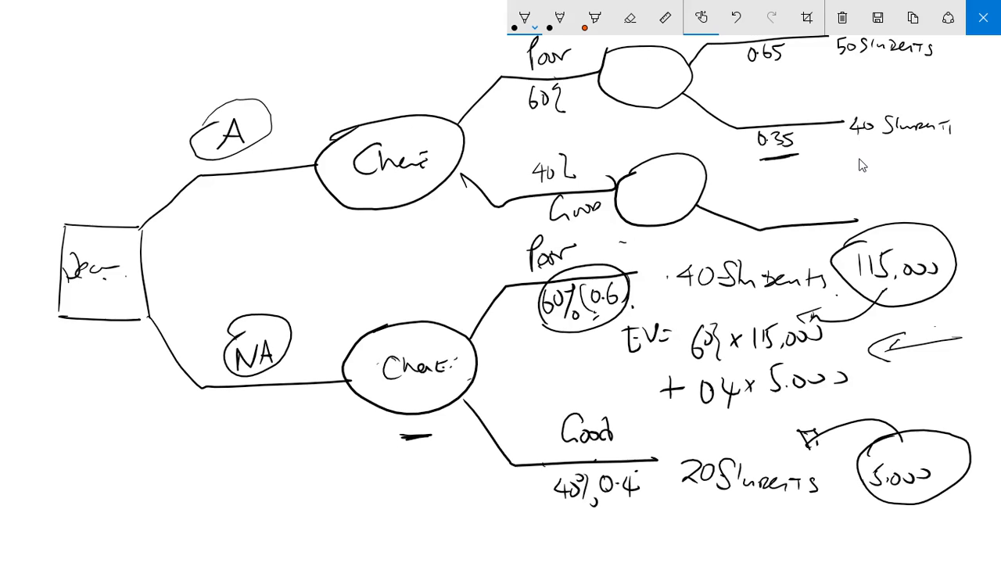
{"action": "mouse_move", "coordinate": [704, 192]}
{"action": "left_mouse_down"}
{"action": "mouse_move", "coordinate": [725, 166]}
{"action": "mouse_move", "coordinate": [843, 156]}
{"action": "left_mouse_up"}
Label the new branches 0.25 → 25 Students and 0.75 → 20 Students
{"action": "left_click_drag", "start_coordinate": [782, 230], "coordinate": [803, 244]}
{"action": "left_click", "coordinate": [789, 240]}
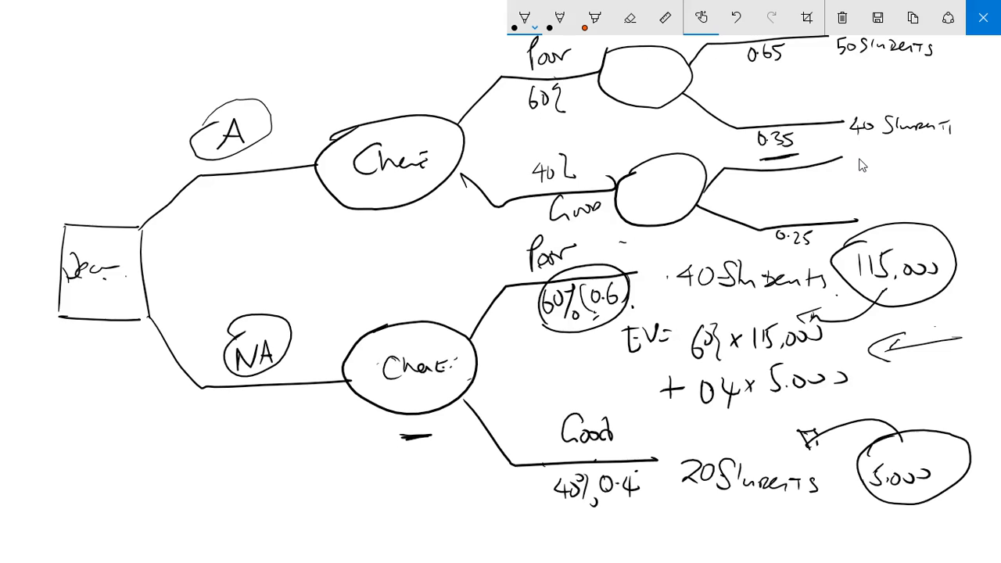
{"action": "mouse_move", "coordinate": [858, 200]}
{"action": "left_mouse_down"}
{"action": "mouse_move", "coordinate": [869, 218]}
{"action": "mouse_move", "coordinate": [881, 206]}
{"action": "mouse_move", "coordinate": [870, 216]}
{"action": "left_mouse_up"}
{"action": "left_click_drag", "start_coordinate": [876, 197], "coordinate": [889, 196]}
{"action": "left_click_drag", "start_coordinate": [779, 184], "coordinate": [806, 194]}
{"action": "left_click", "coordinate": [786, 193]}
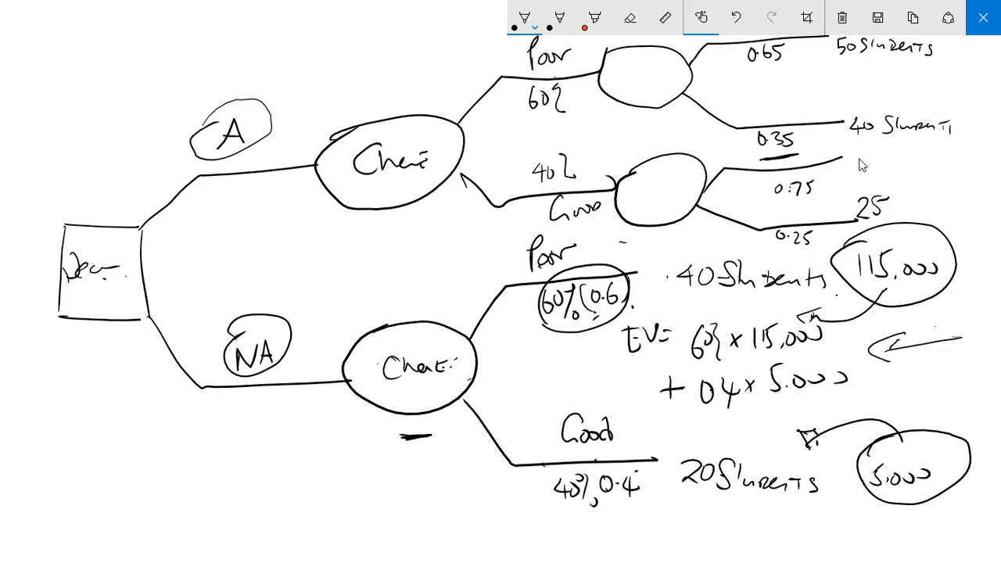
{"action": "left_click_drag", "start_coordinate": [857, 145], "coordinate": [882, 168]}
{"action": "mouse_move", "coordinate": [896, 147]}
{"action": "left_mouse_down"}
{"action": "mouse_move", "coordinate": [899, 163]}
{"action": "mouse_move", "coordinate": [929, 161]}
{"action": "left_mouse_up"}
{"action": "left_click_drag", "start_coordinate": [931, 150], "coordinate": [932, 165]}
{"action": "left_click_drag", "start_coordinate": [943, 150], "coordinate": [941, 166]}
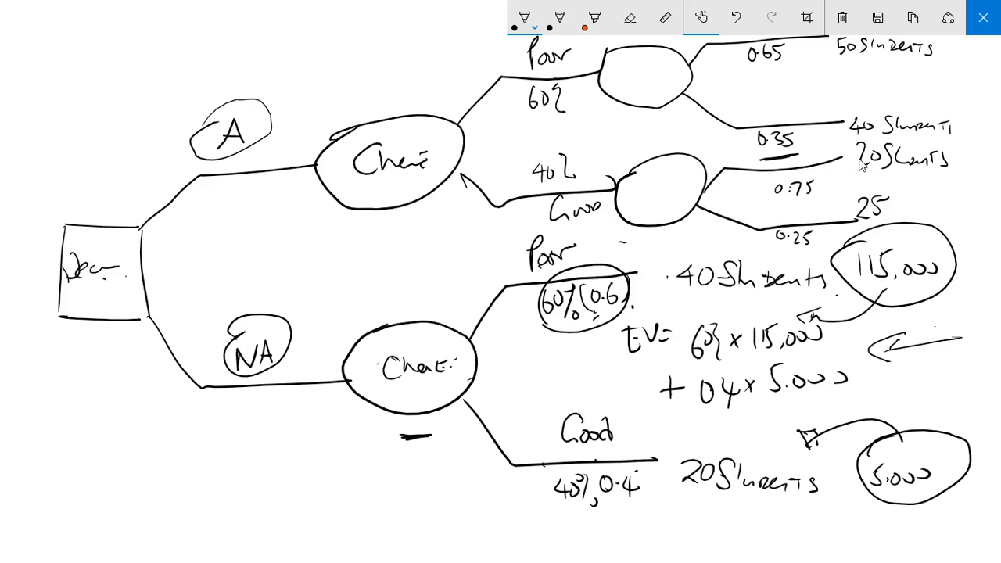
{"action": "mouse_move", "coordinate": [905, 195]}
{"action": "left_mouse_down"}
{"action": "mouse_move", "coordinate": [888, 222]}
{"action": "mouse_move", "coordinate": [954, 201]}
{"action": "mouse_move", "coordinate": [957, 216]}
{"action": "left_mouse_up"}
Write A and B in the new nodes, tick both Chance nodes, and circle 60% toward A
{"action": "left_click_drag", "start_coordinate": [636, 82], "coordinate": [649, 81]}
{"action": "left_click_drag", "start_coordinate": [657, 185], "coordinate": [661, 206]}
{"action": "left_click_drag", "start_coordinate": [401, 344], "coordinate": [397, 354]}
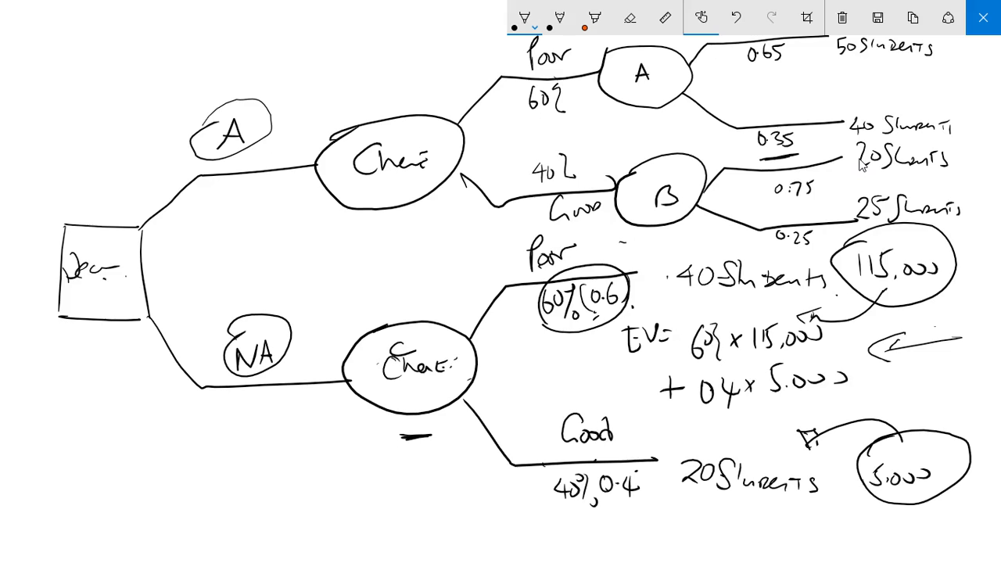
{"action": "left_click_drag", "start_coordinate": [370, 174], "coordinate": [368, 194]}
{"action": "left_click_drag", "start_coordinate": [384, 218], "coordinate": [358, 231]}
{"action": "left_click_drag", "start_coordinate": [380, 305], "coordinate": [343, 319]}
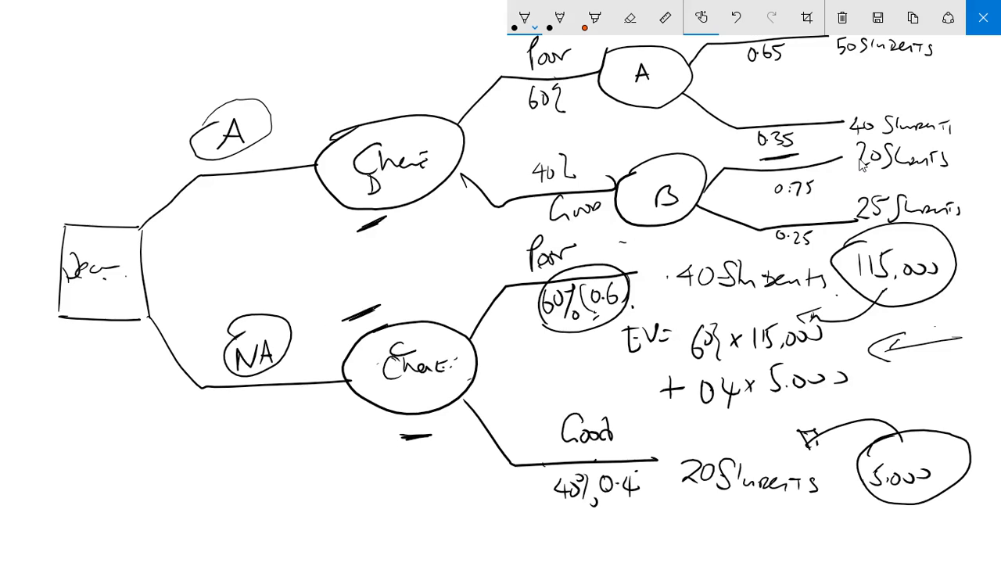
{"action": "left_click_drag", "start_coordinate": [627, 88], "coordinate": [648, 83]}
{"action": "mouse_move", "coordinate": [575, 82]}
{"action": "left_mouse_down"}
{"action": "mouse_move", "coordinate": [512, 98]}
{"action": "mouse_move", "coordinate": [596, 88]}
{"action": "left_mouse_up"}
Circle 40% with an arrow to B, circle the upper Chance node, and double-arrow both Chance nodes
{"action": "mouse_move", "coordinate": [599, 153]}
{"action": "left_mouse_down"}
{"action": "mouse_move", "coordinate": [573, 186]}
{"action": "mouse_move", "coordinate": [615, 167]}
{"action": "mouse_move", "coordinate": [613, 184]}
{"action": "mouse_move", "coordinate": [630, 187]}
{"action": "mouse_move", "coordinate": [633, 212]}
{"action": "left_mouse_up"}
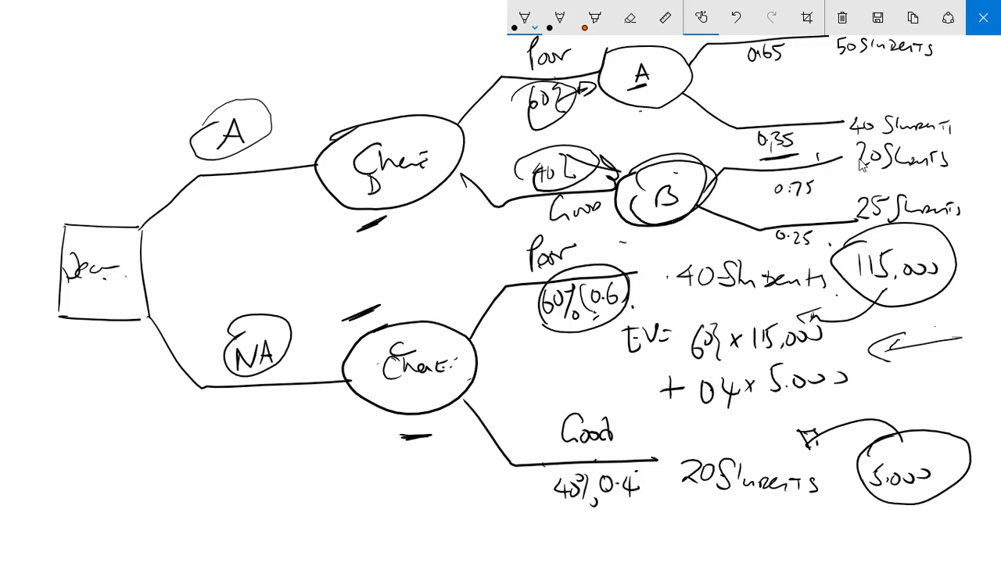
{"action": "mouse_move", "coordinate": [336, 137]}
{"action": "left_mouse_down"}
{"action": "mouse_move", "coordinate": [458, 115]}
{"action": "mouse_move", "coordinate": [311, 152]}
{"action": "mouse_move", "coordinate": [364, 131]}
{"action": "left_mouse_up"}
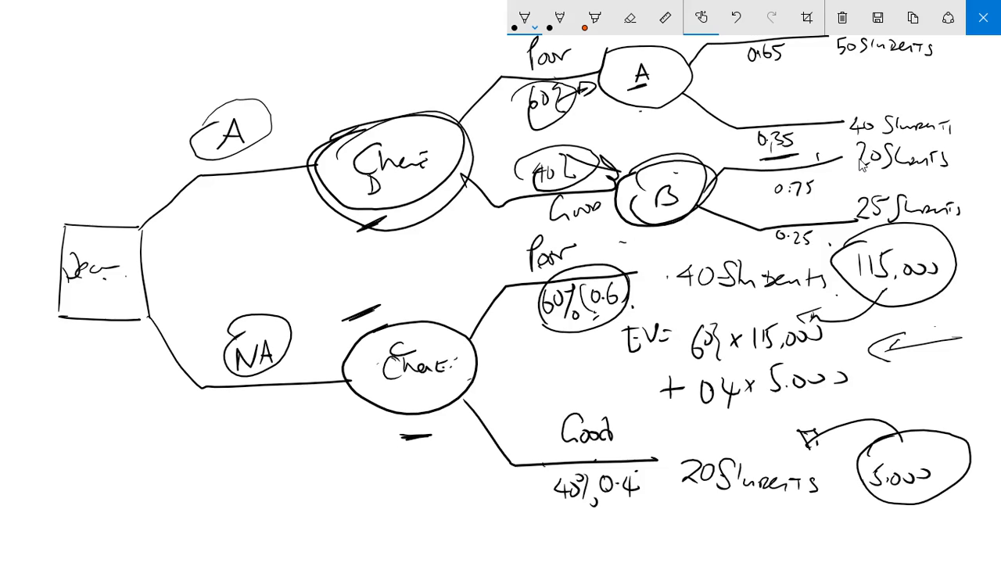
{"action": "mouse_move", "coordinate": [408, 268]}
{"action": "left_mouse_down"}
{"action": "mouse_move", "coordinate": [409, 324]}
{"action": "mouse_move", "coordinate": [400, 231]}
{"action": "mouse_move", "coordinate": [411, 251]}
{"action": "left_mouse_up"}
{"action": "left_click_drag", "start_coordinate": [399, 311], "coordinate": [414, 326]}
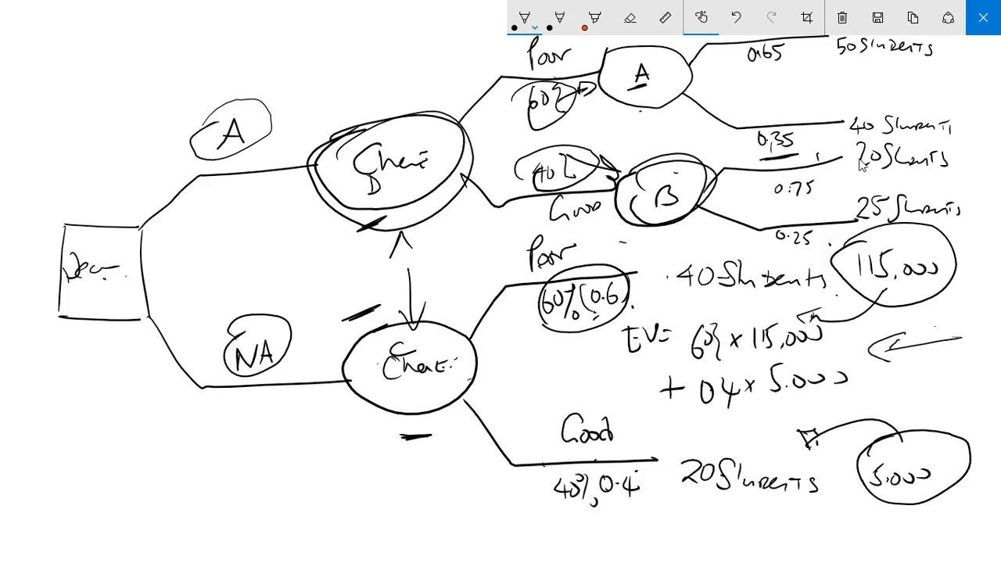